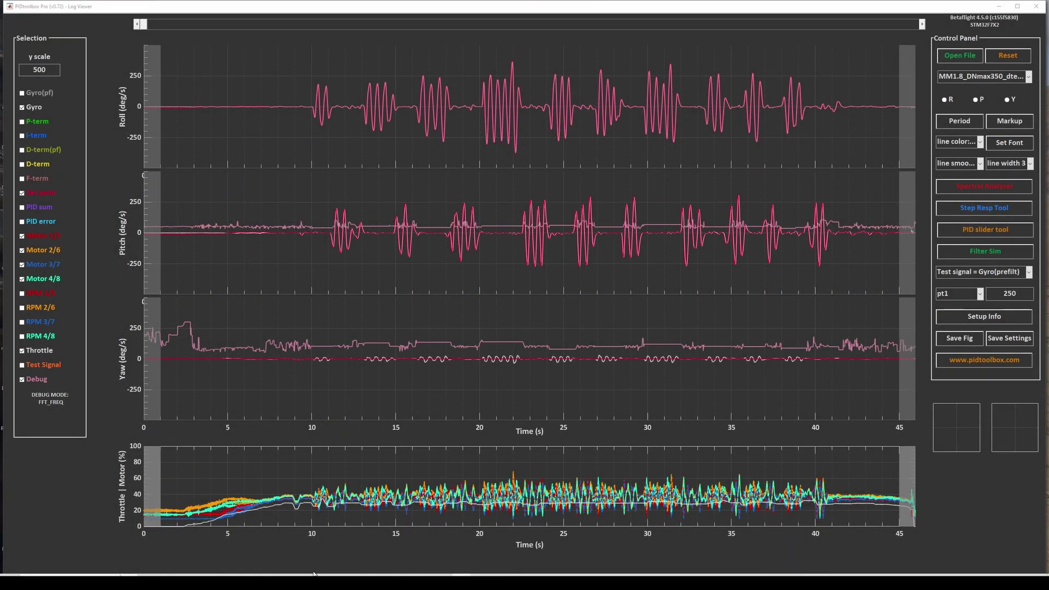
Switch from the Log Viewer to the Frequency x Time spectrogram window via the Spectral Analyzer preview
mouse_move(314, 574)
click(312, 554)
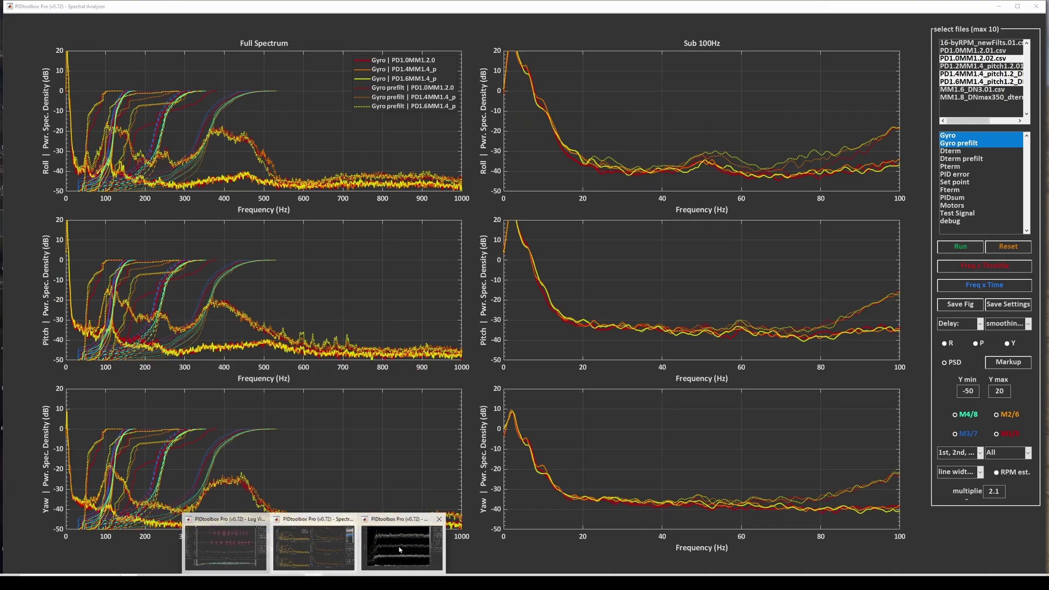
click(400, 549)
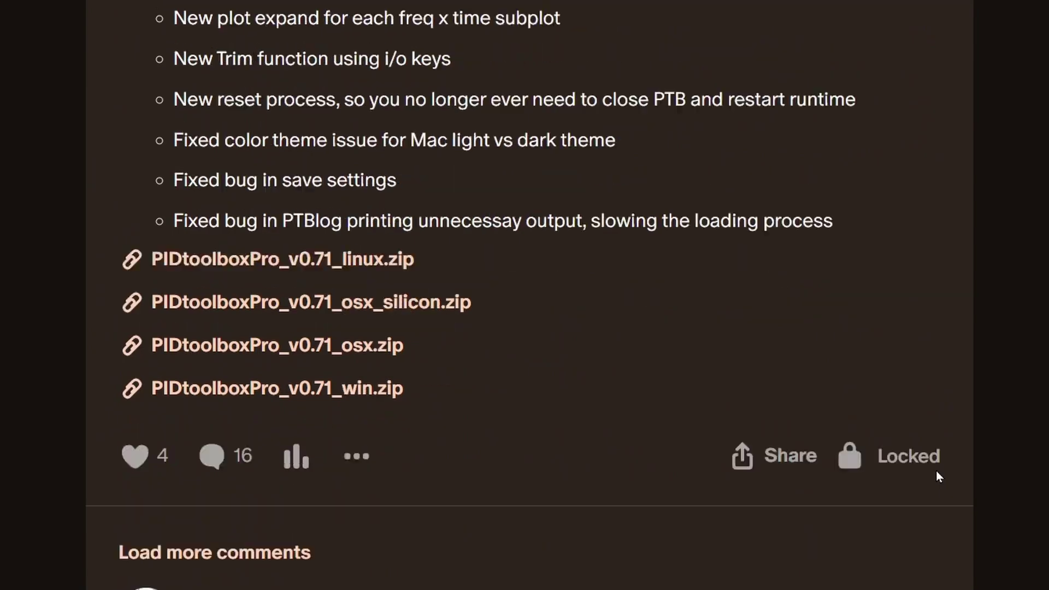
Scroll to the PIDtoolbox Pro v0.72 post's attachments listing the silicon, win, osx and linux zips
scroll(936, 471, down, 1)
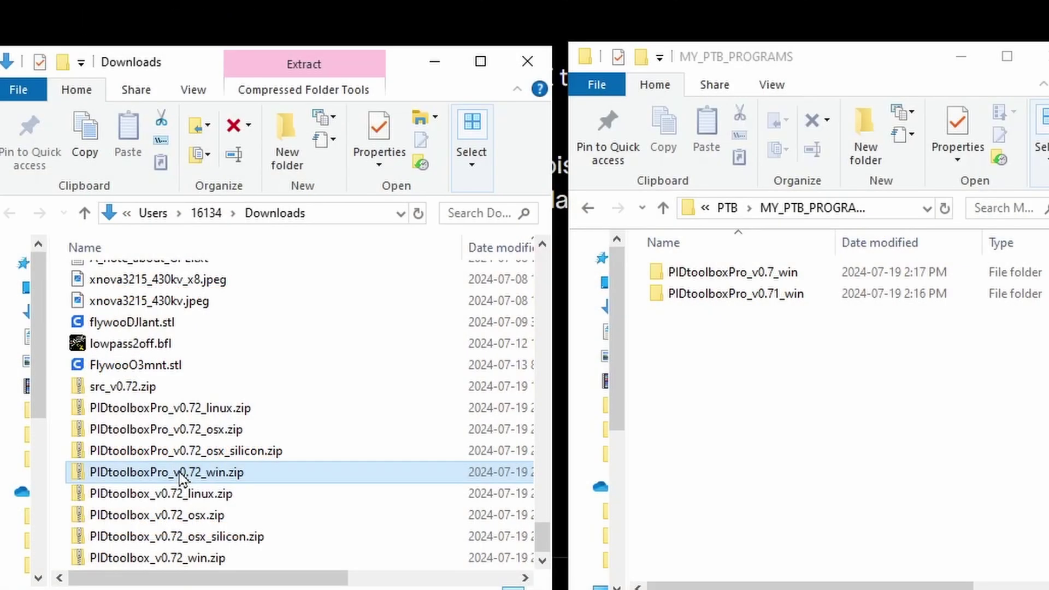
Copy PIDtoolboxPro_v0.72_win from the zip into MY_PTB_PROGRAMS and select PIDtoolbox.exe in main
double_click(180, 472)
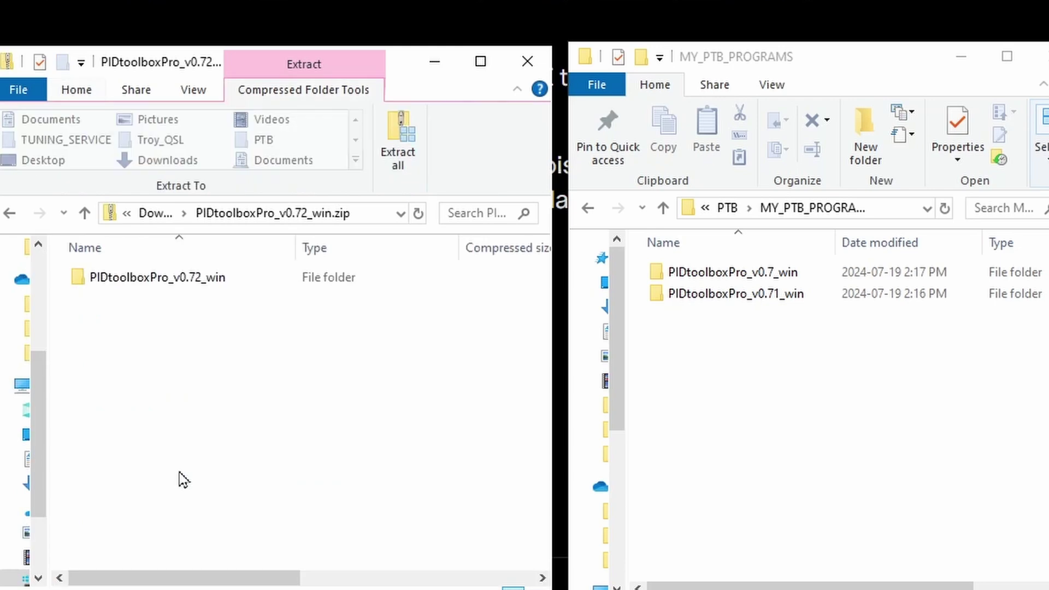
drag(139, 286, 764, 397)
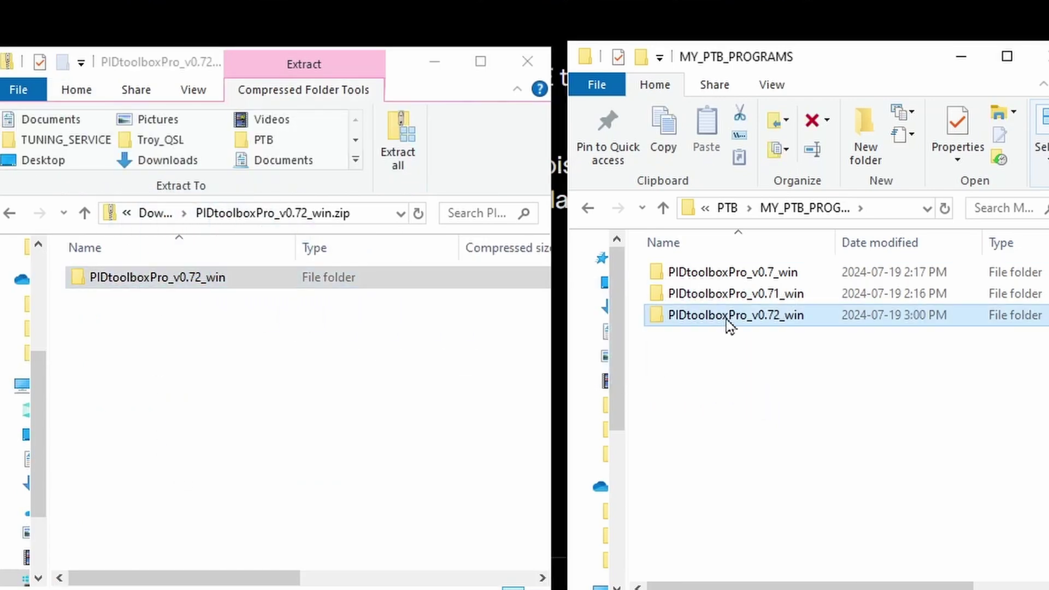
double_click(726, 320)
double_click(694, 296)
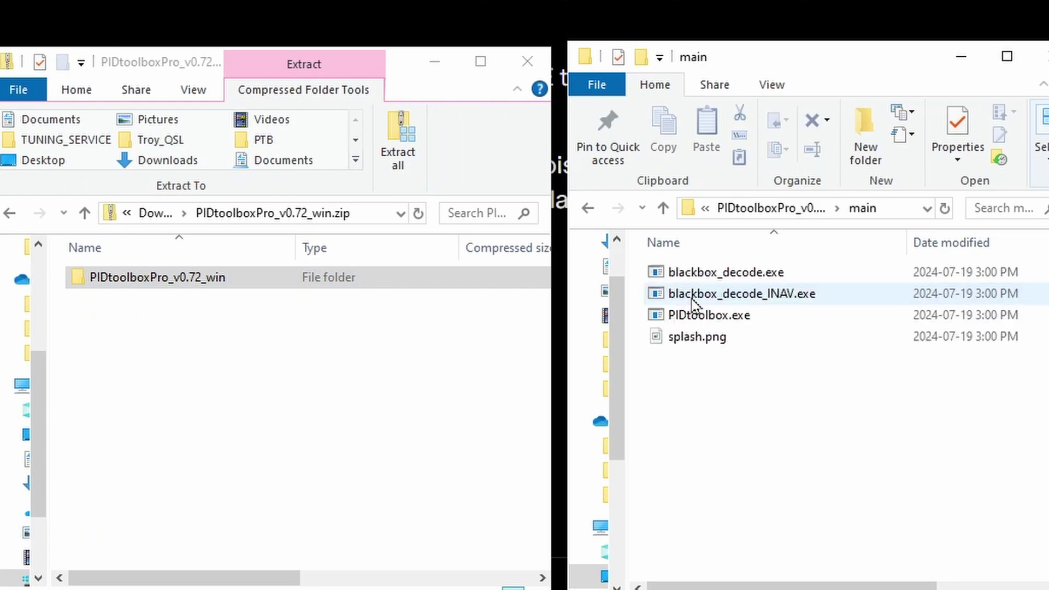
click(716, 320)
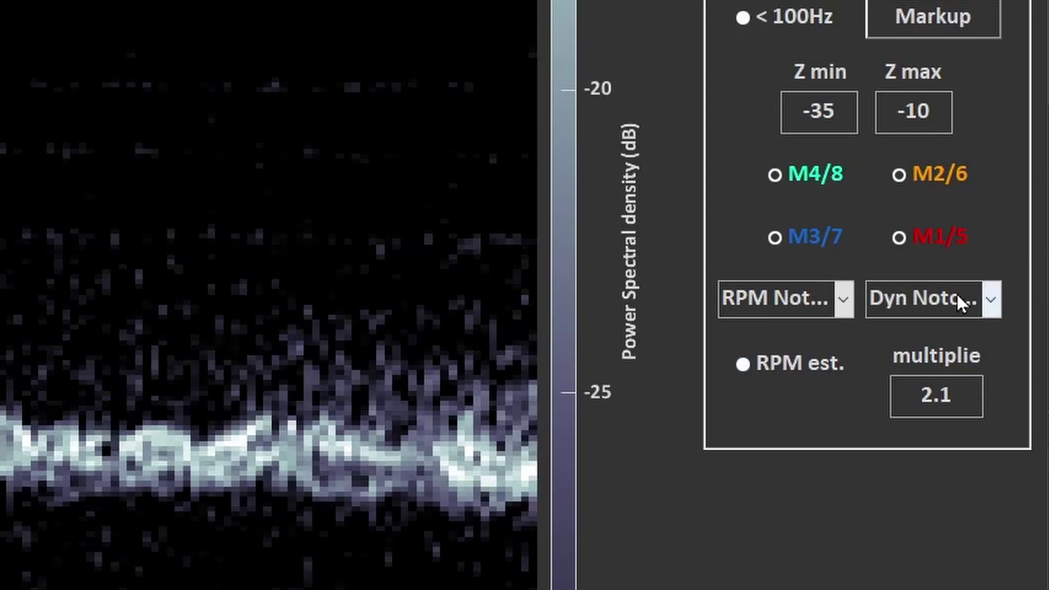
Try the DN1 and DN2 dynamic-notch traces, then overlay the 1st, 2nd & 3rd RPM harmonics
click(1010, 289)
click(892, 366)
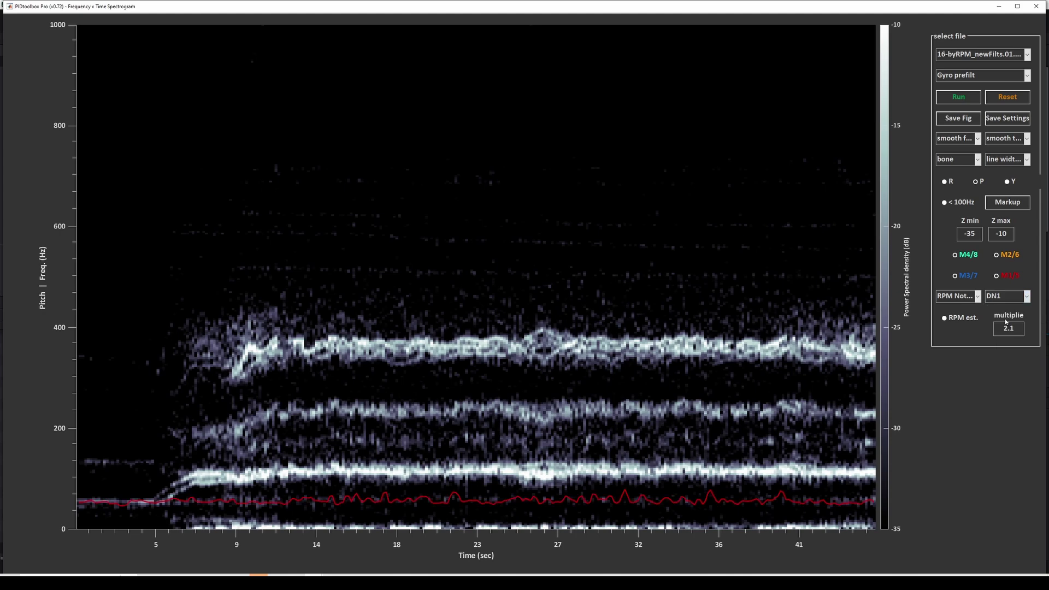
click(1012, 297)
click(1010, 335)
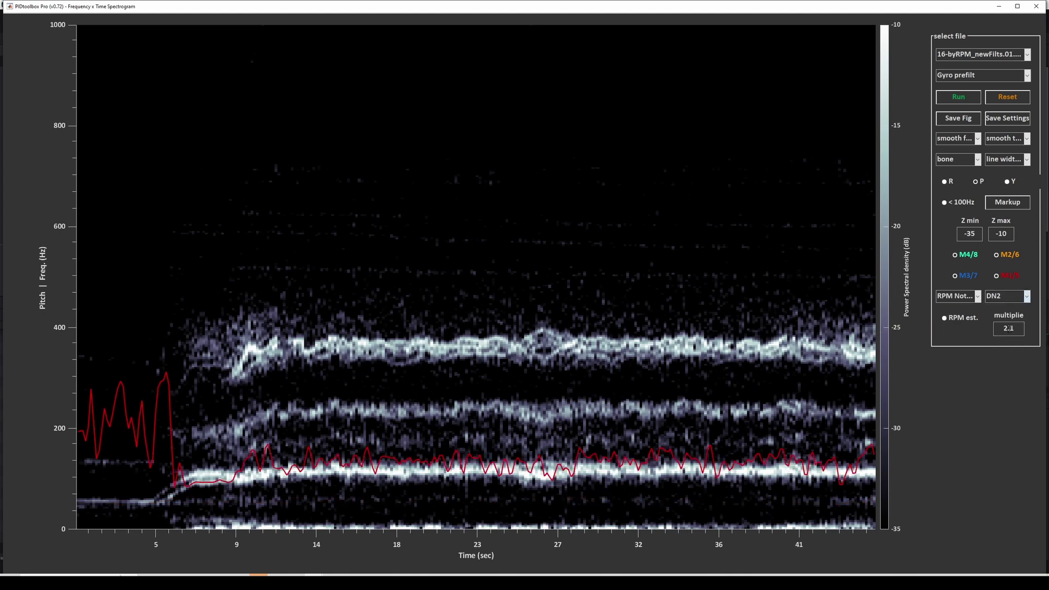
click(978, 296)
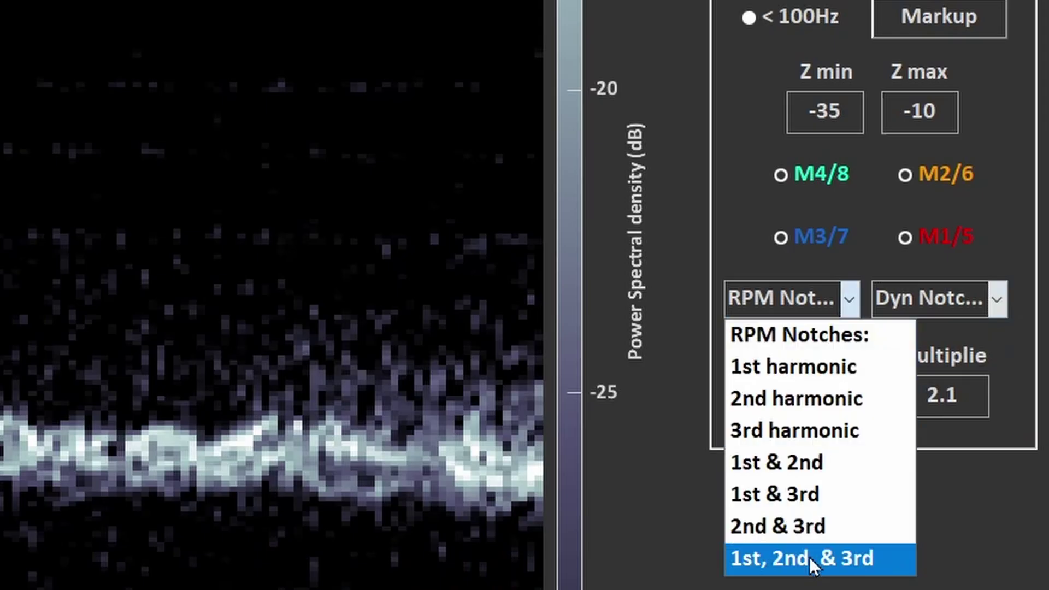
click(964, 382)
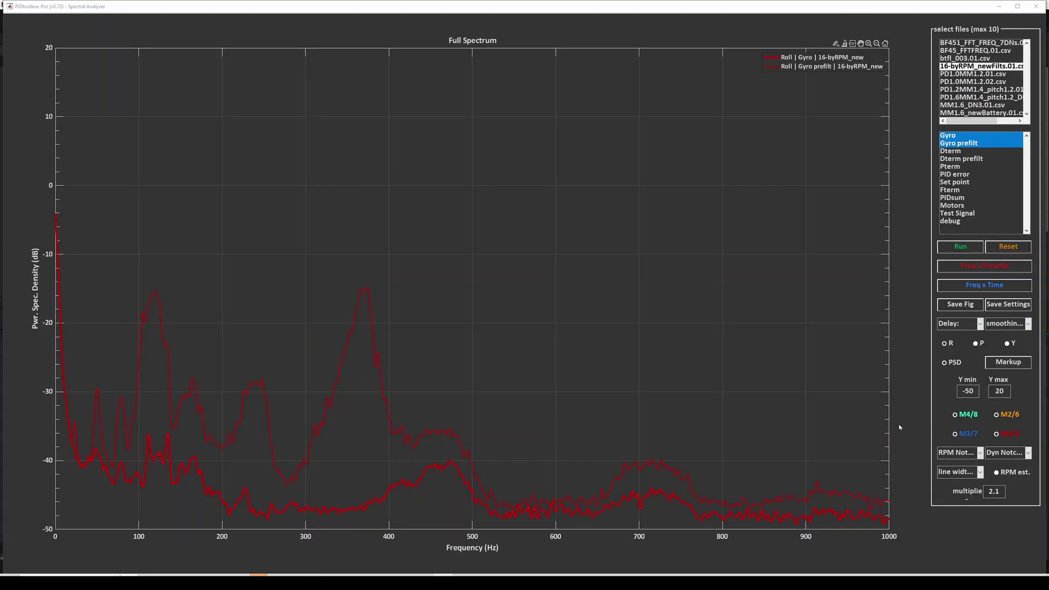
Draw the DN1 dynamic-notch curve on the full spectrum, then switch it to DN2
click(1011, 444)
click(920, 304)
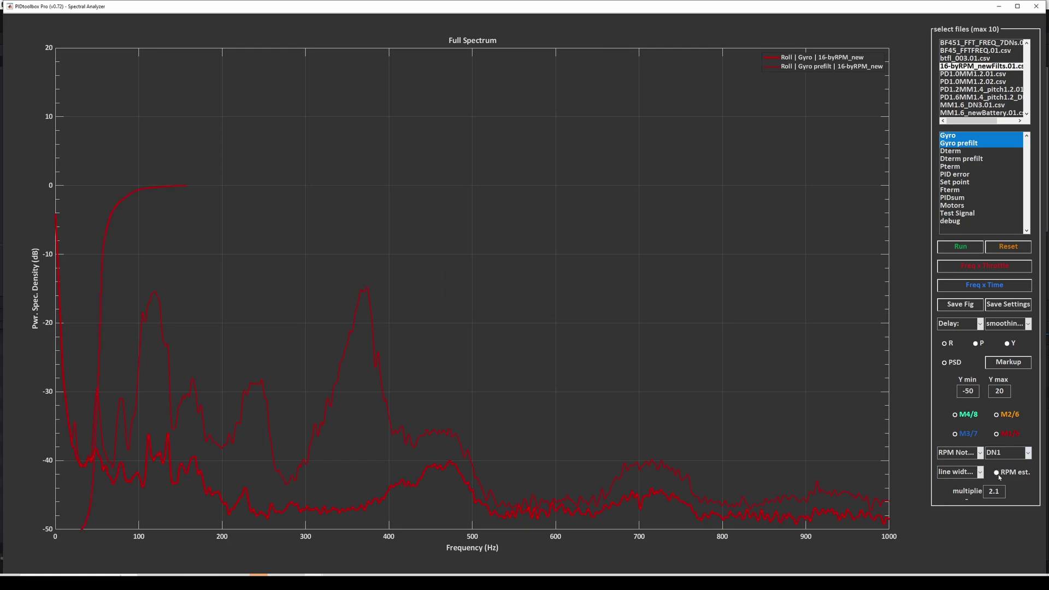
click(1009, 453)
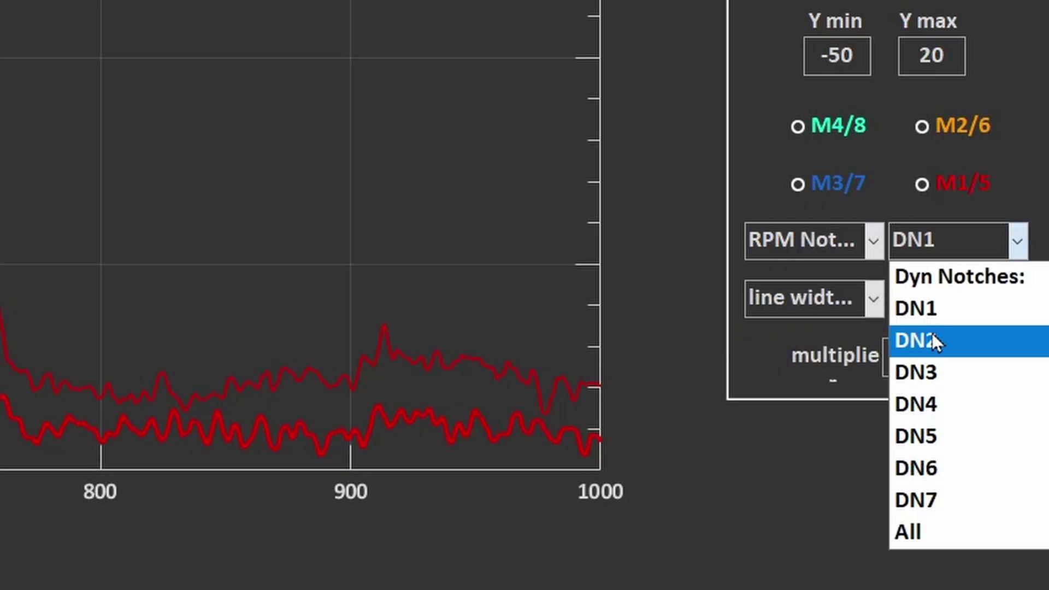
click(1000, 489)
Show the 1st-harmonic RPM-notch curves, then switch to the 2nd harmonic
click(961, 453)
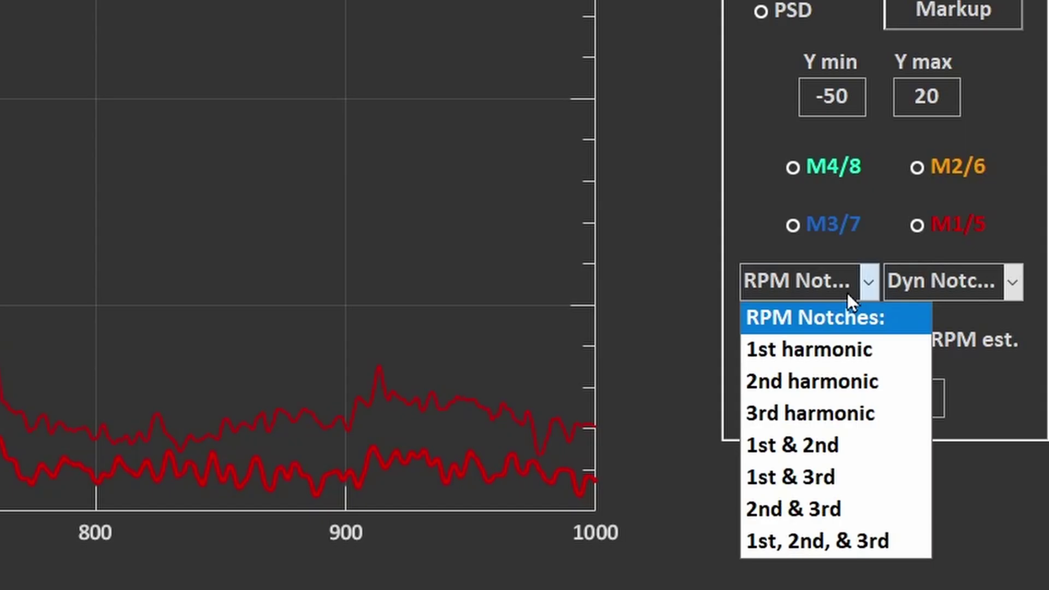
click(965, 474)
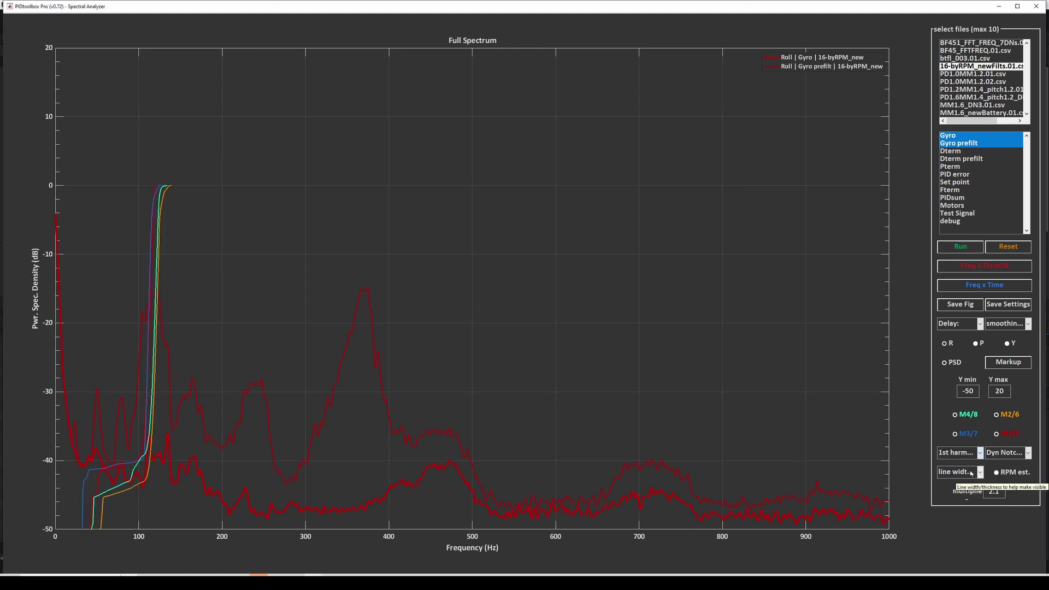
click(979, 452)
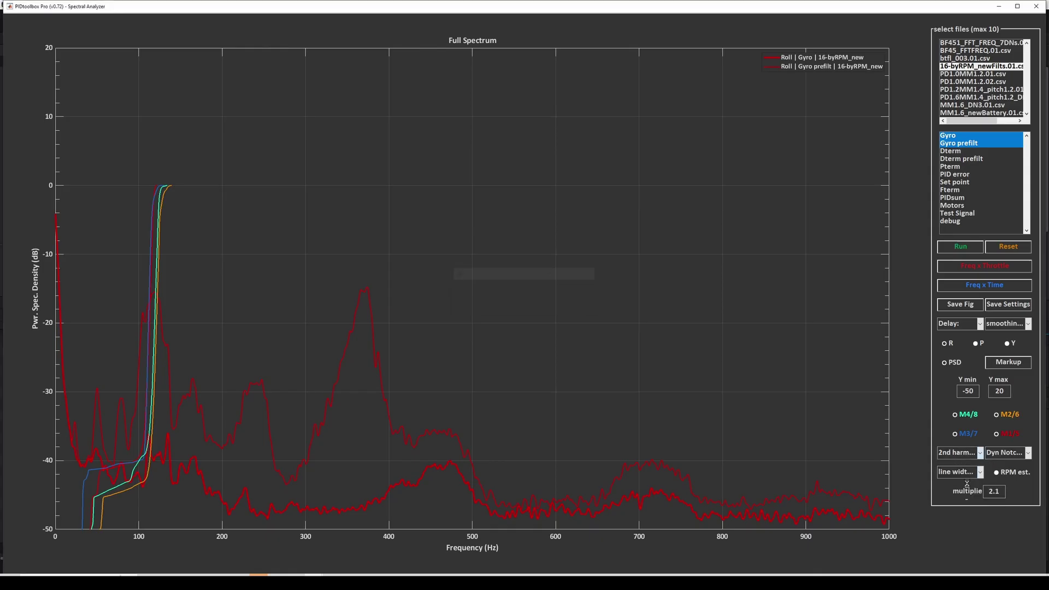
click(815, 345)
click(831, 239)
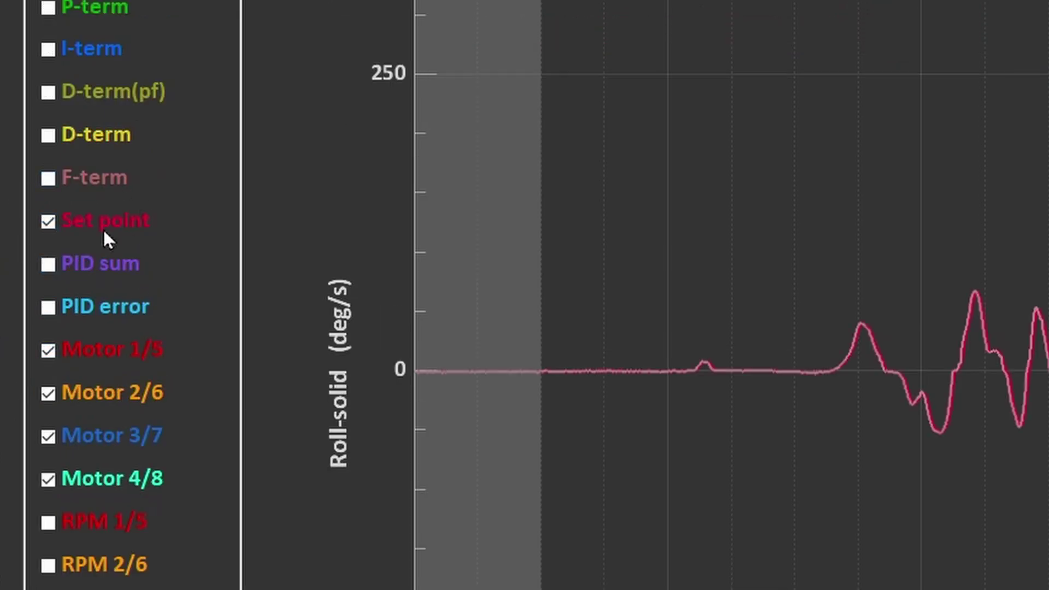
Zoom the Log Viewer's roll plot into the 9.1–9.9 s range
drag(563, 77, 295, 416)
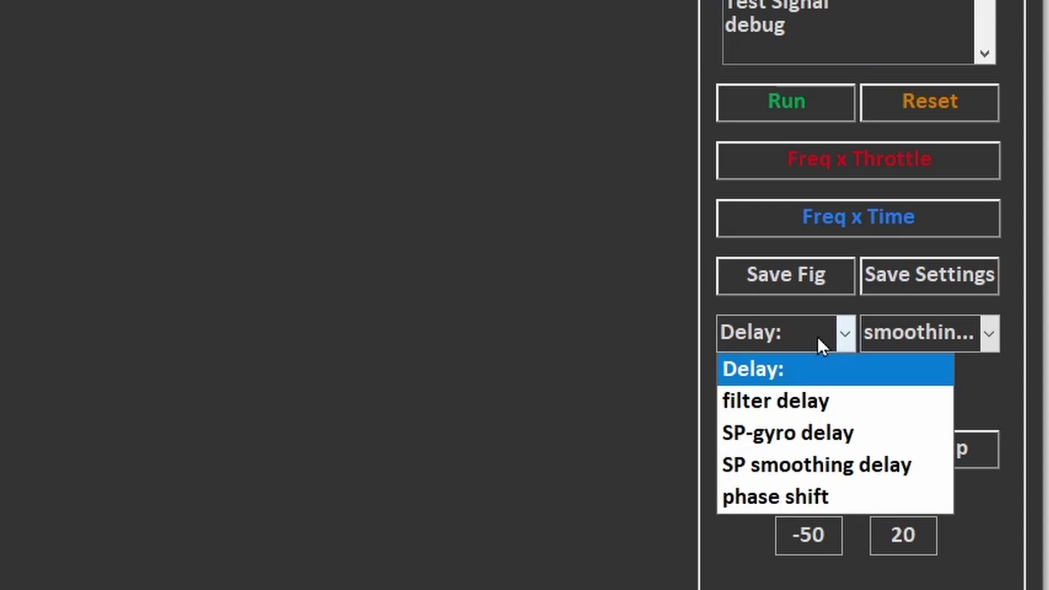
Set the delay readout to SP smoothing delay and display the spectra as PSD
click(787, 465)
click(789, 466)
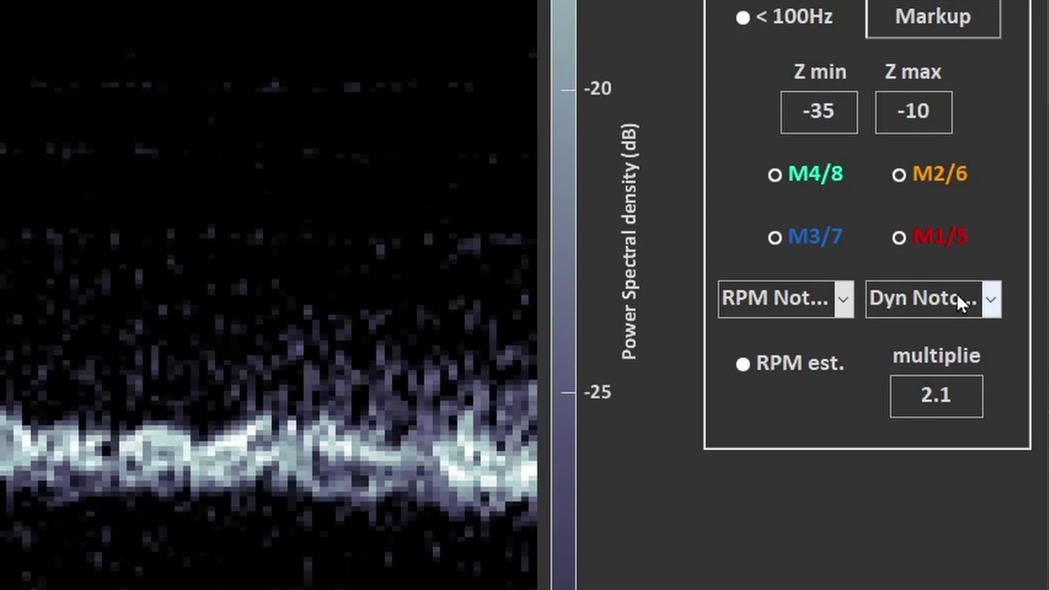
Cycle through the DN1 and DN2 notch traces, then overlay the 1st, 2nd & 3rd RPM harmonics
click(1010, 298)
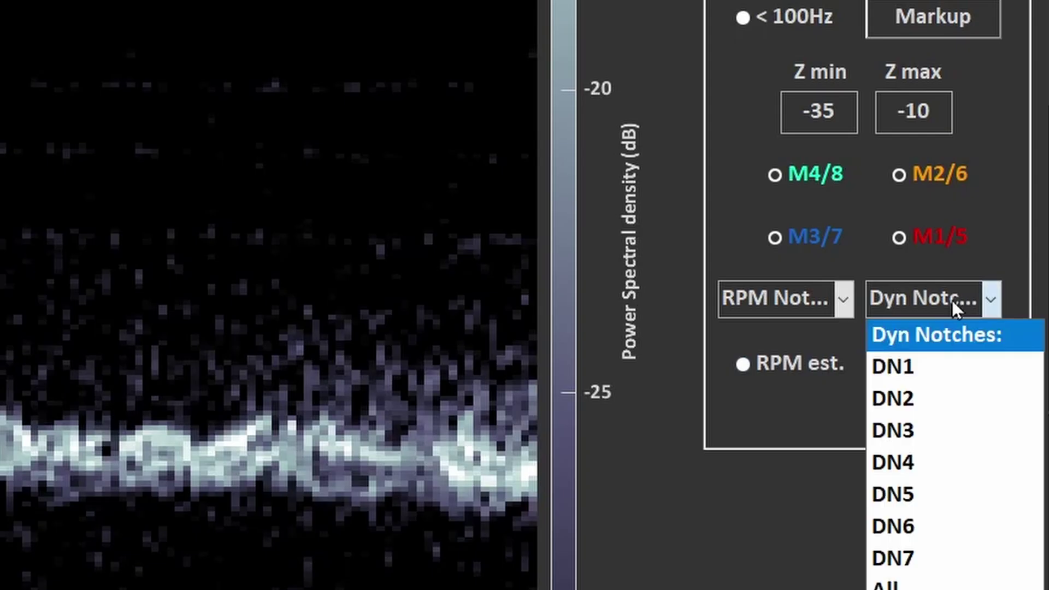
click(933, 363)
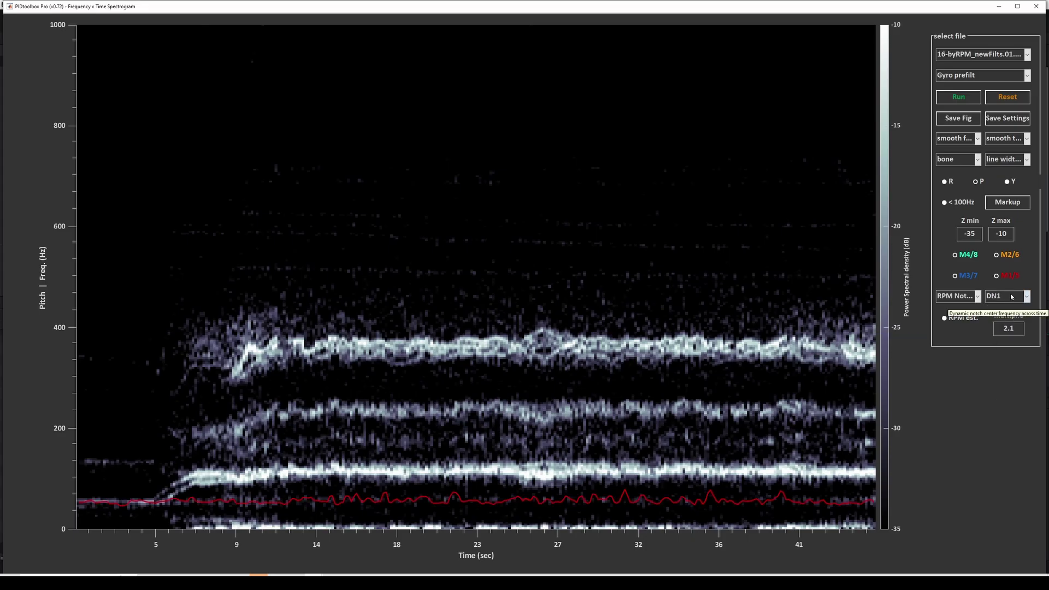
click(1012, 296)
click(1009, 330)
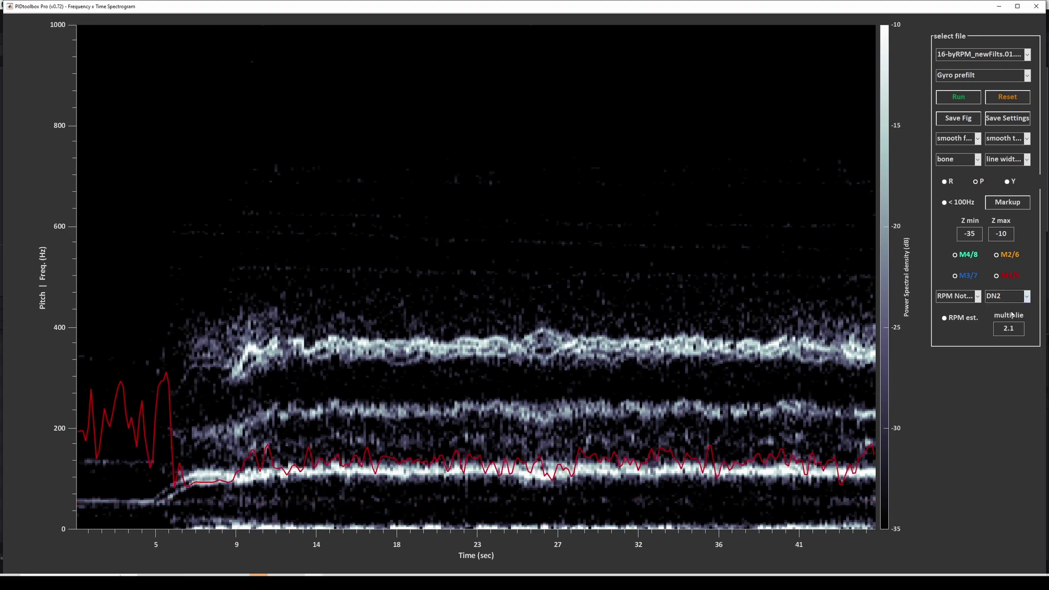
click(978, 296)
click(964, 381)
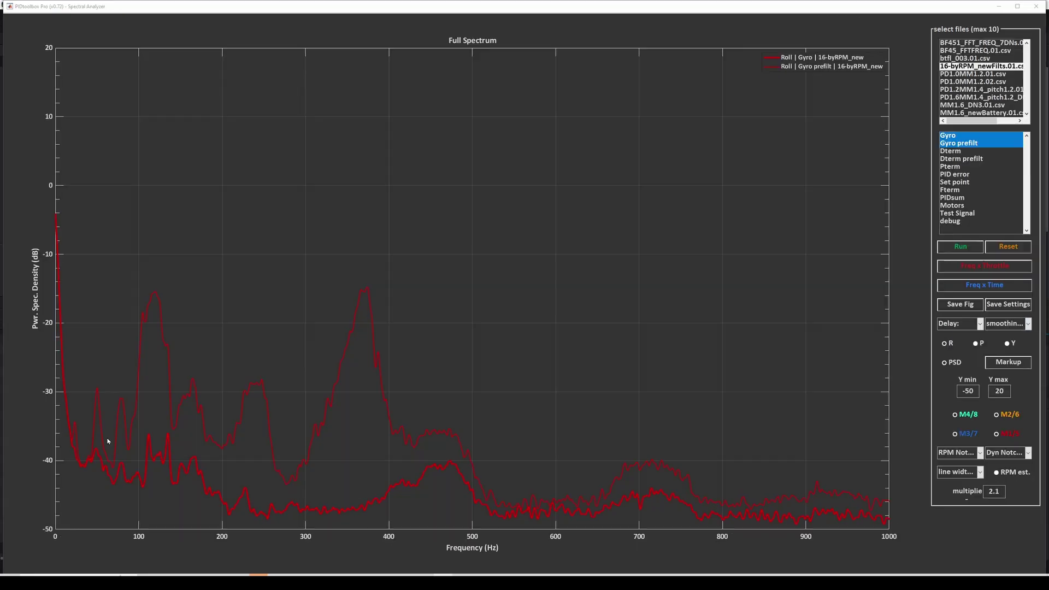
Draw the DN1 then DN2 dynamic-notch curves, then remove the dynamic-notch curve
click(1000, 453)
click(998, 474)
click(1027, 453)
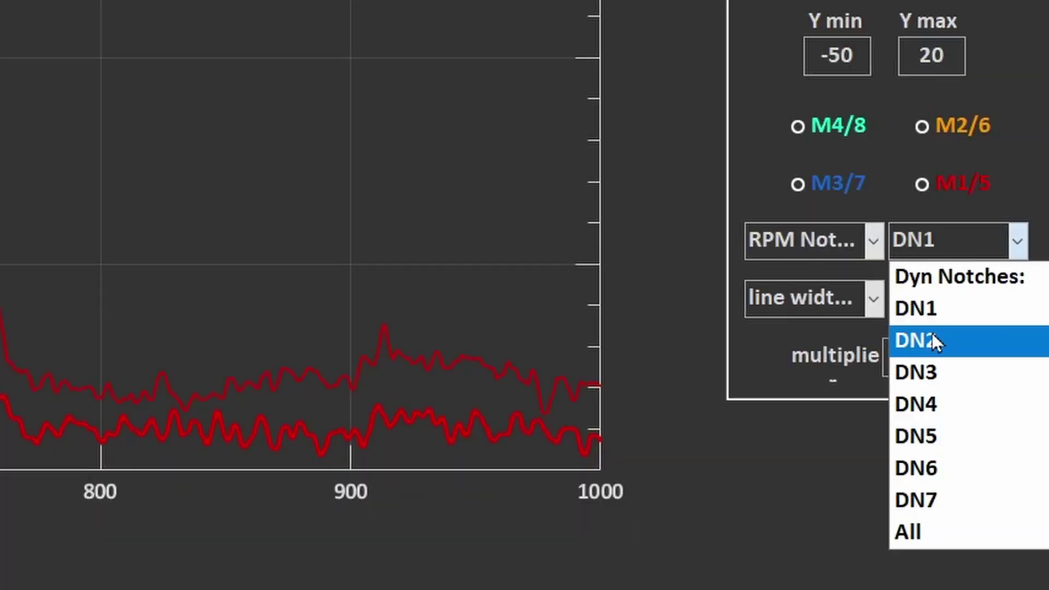
click(932, 335)
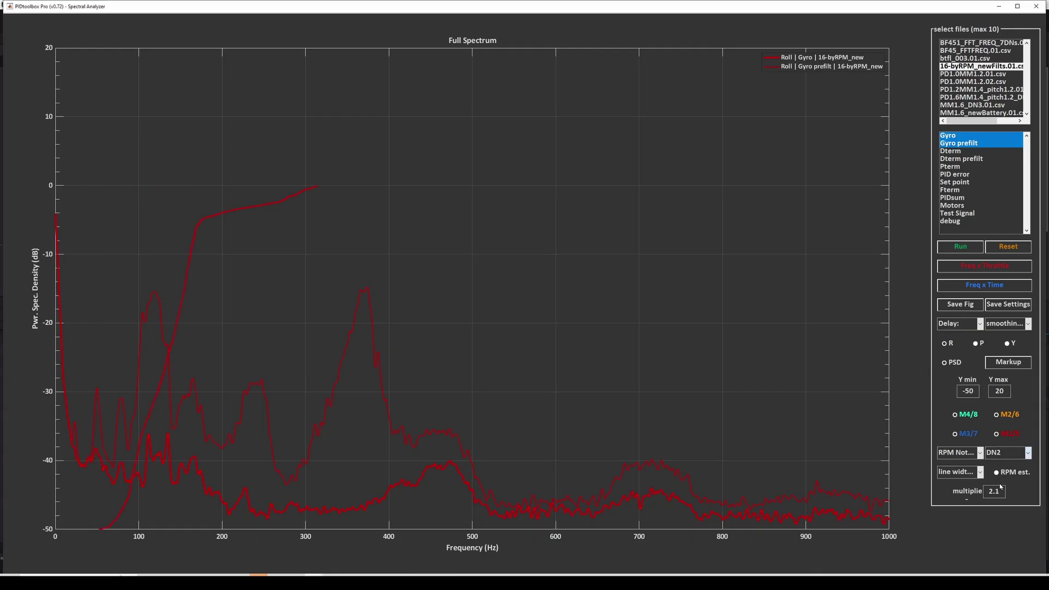
click(1007, 453)
click(1008, 464)
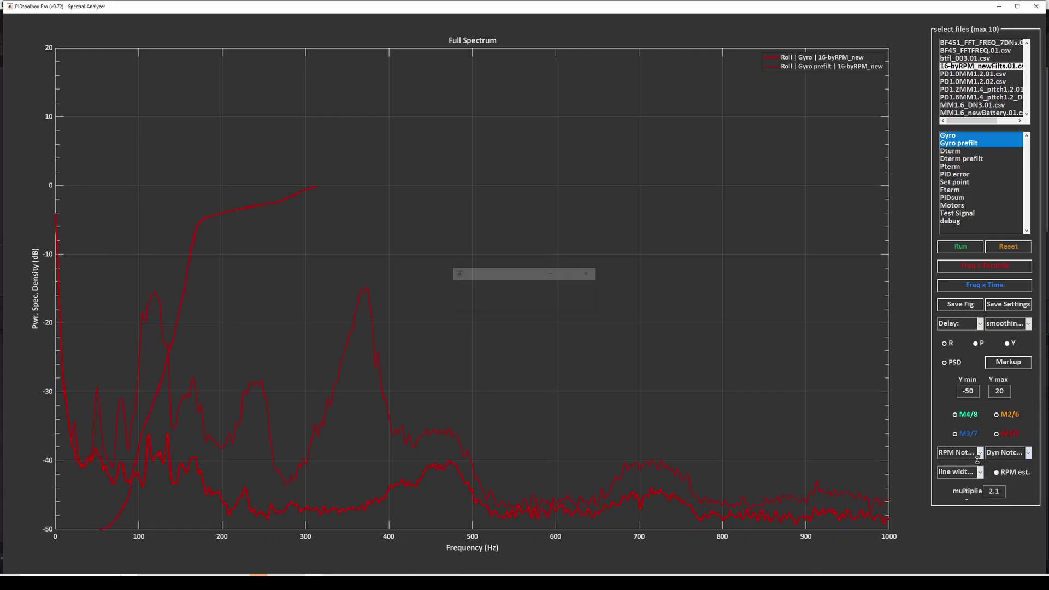
Show the 1st-harmonic RPM-notch curves, then switch to the 2nd harmonic
click(974, 455)
click(971, 476)
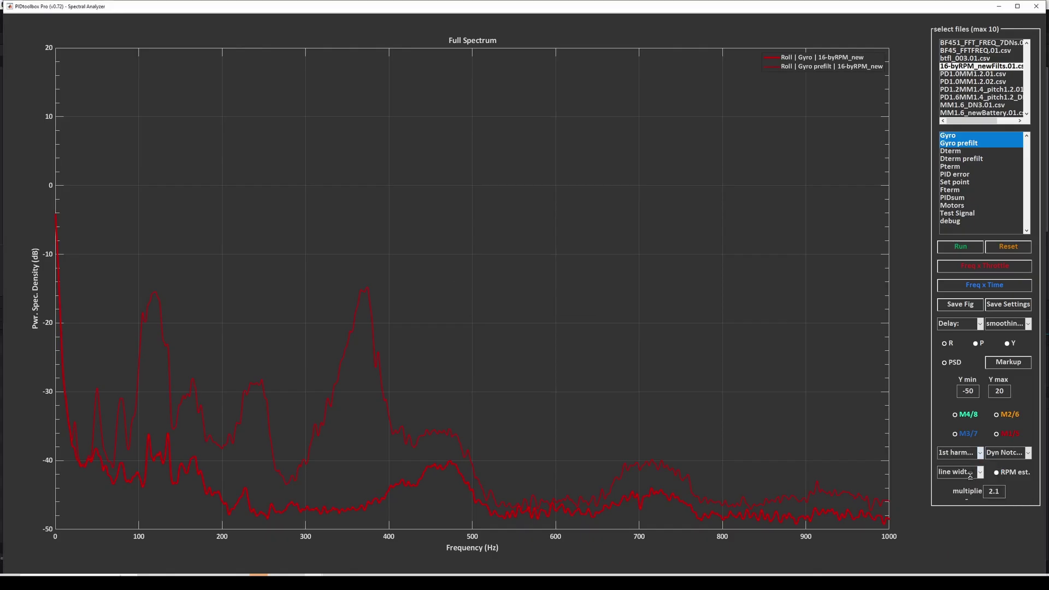
click(976, 454)
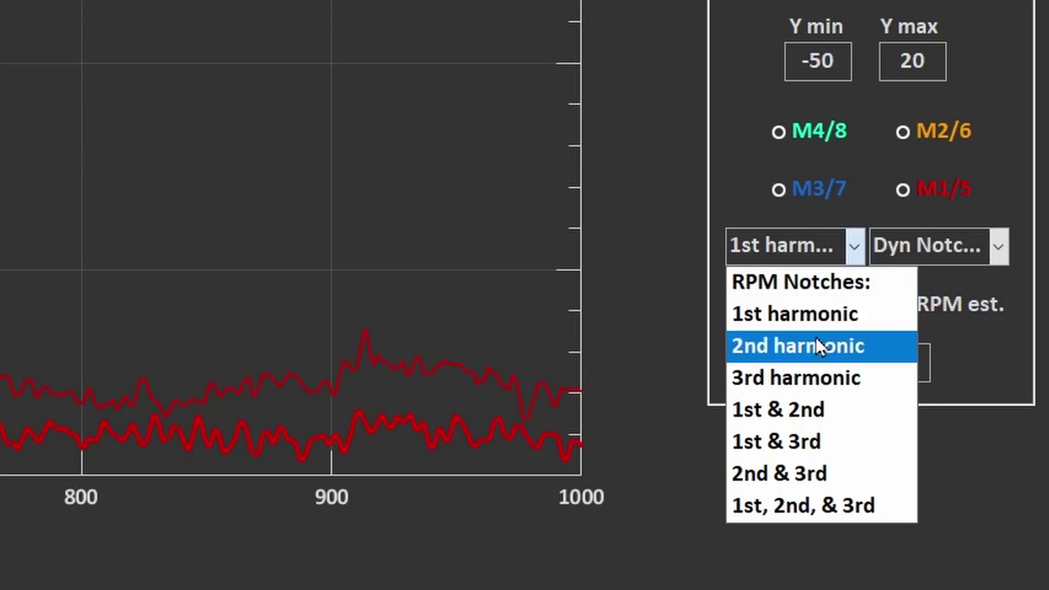
click(966, 483)
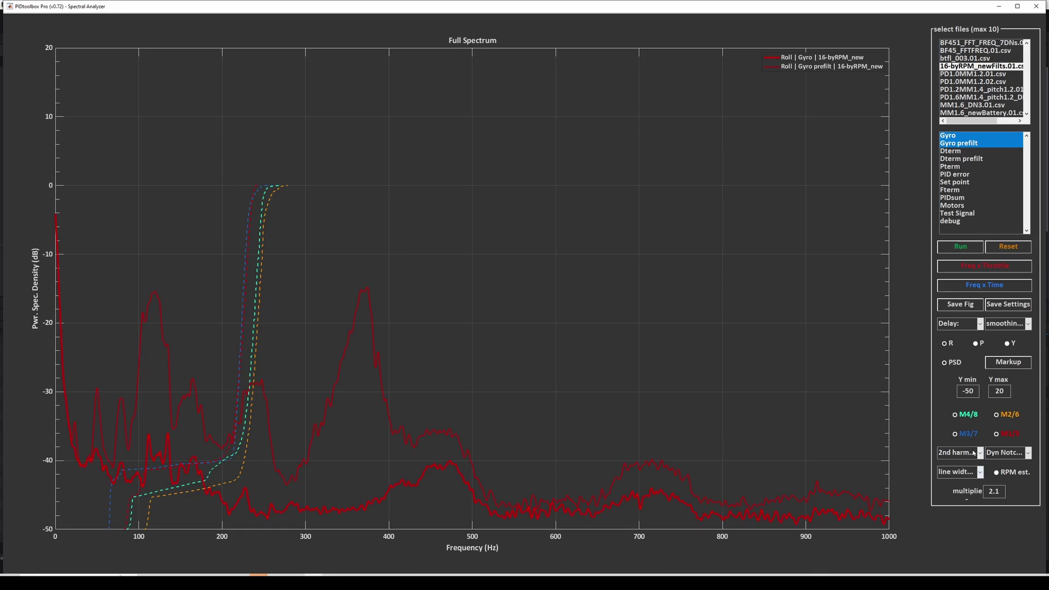